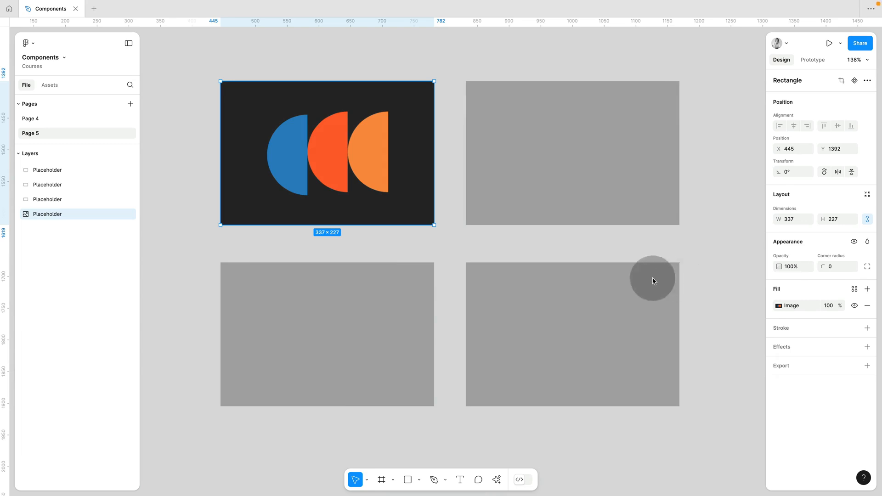
# Step: Import image 120.jpg, image 121.jpg and image 122.jpg and place them into the three empty gray placeholders
pyautogui.press('shift')
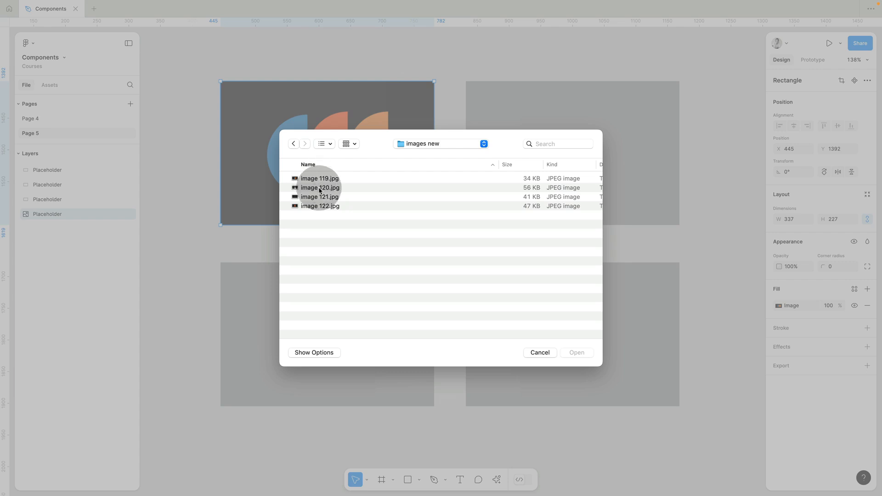
pyautogui.click(320, 188)
pyautogui.keyDown('shift'); pyautogui.click(328, 207); pyautogui.keyUp('shift')
pyautogui.click(577, 353)
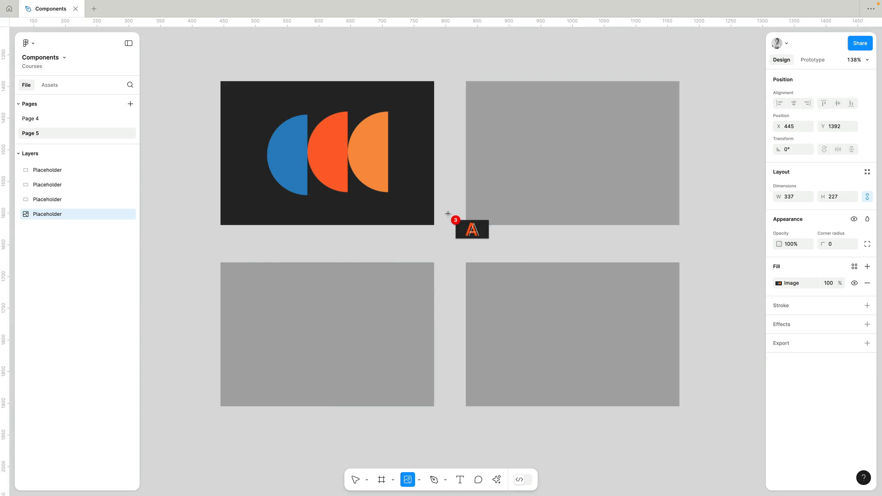
pyautogui.click(554, 196)
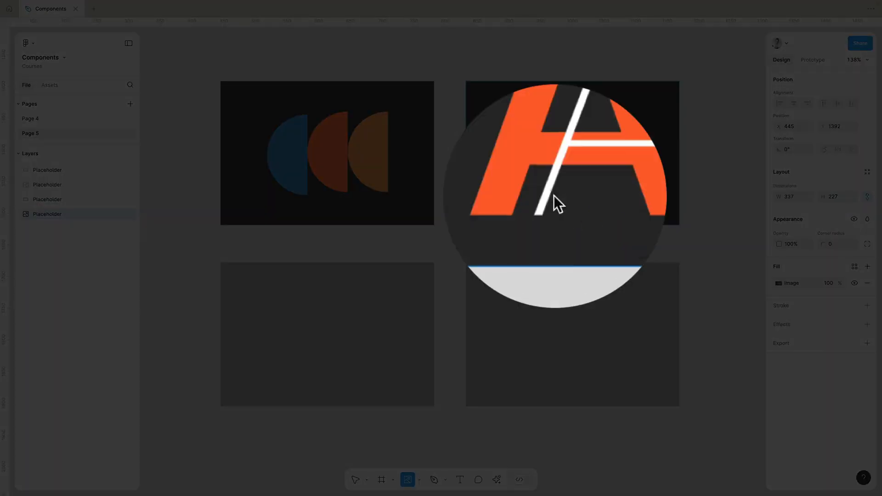
pyautogui.click(415, 289)
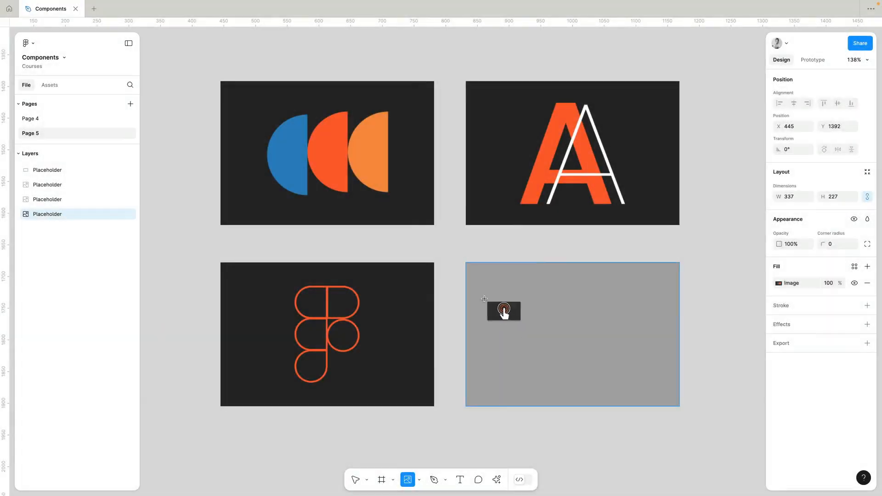
pyautogui.click(487, 301)
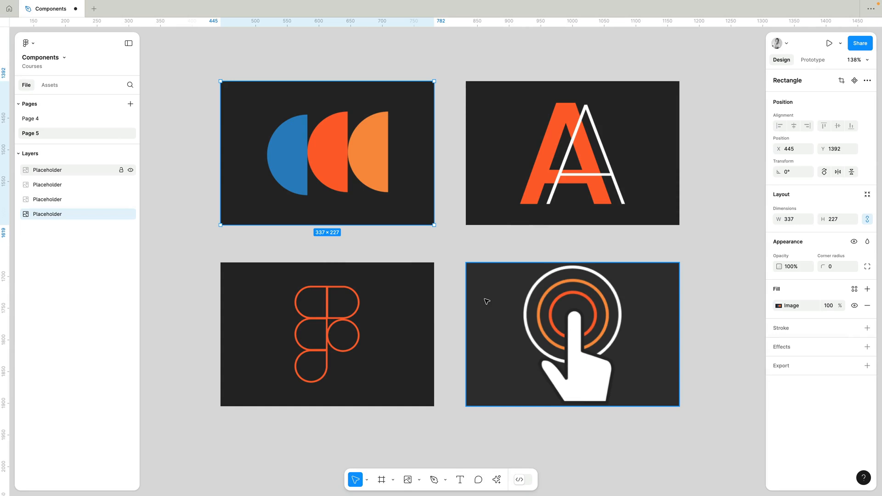
pyautogui.click(735, 319)
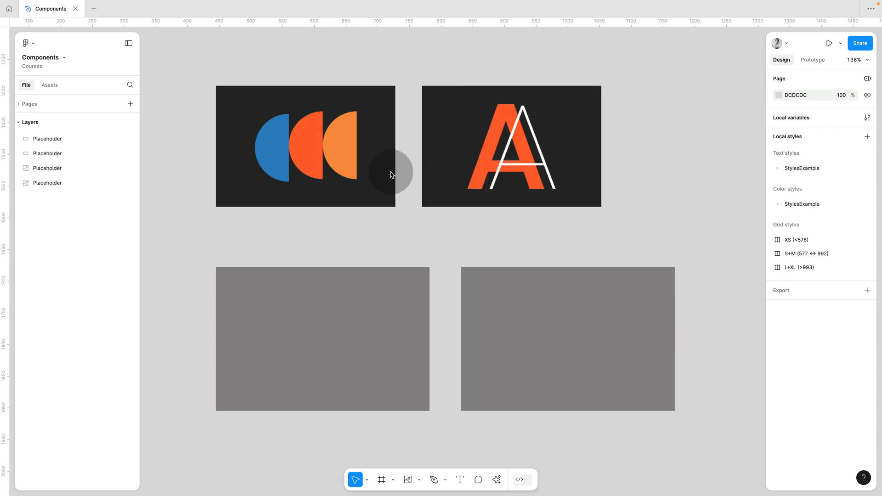
# Step: Copy the half-circles image as PNG and paste it into the gray placeholder directly below it
pyautogui.scroll(1, 392, 170)
pyautogui.click(346, 201)
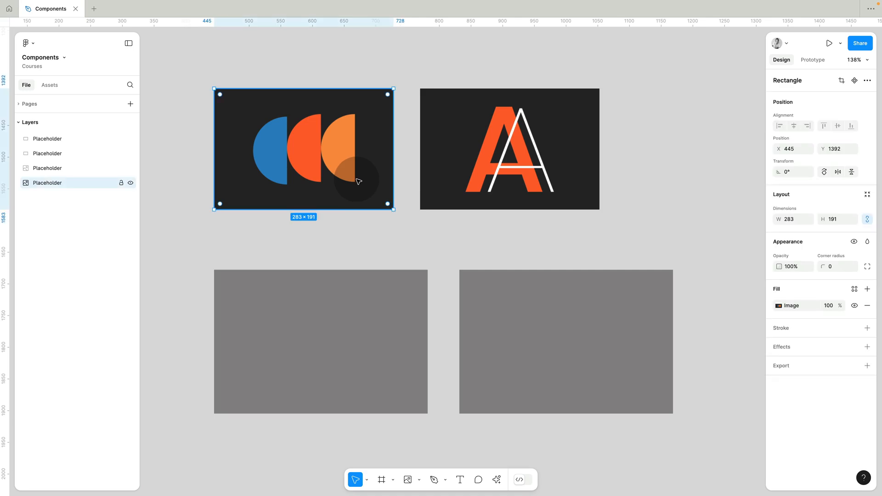
pyautogui.press('shift')
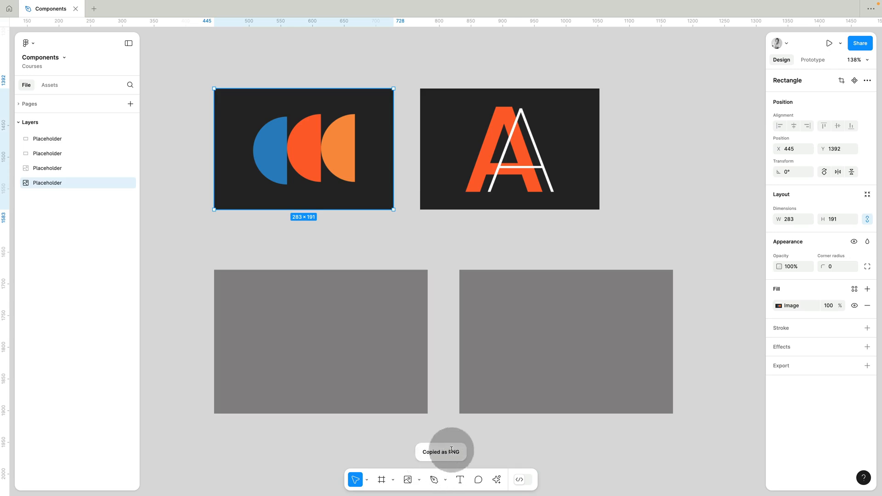
pyautogui.click(404, 394)
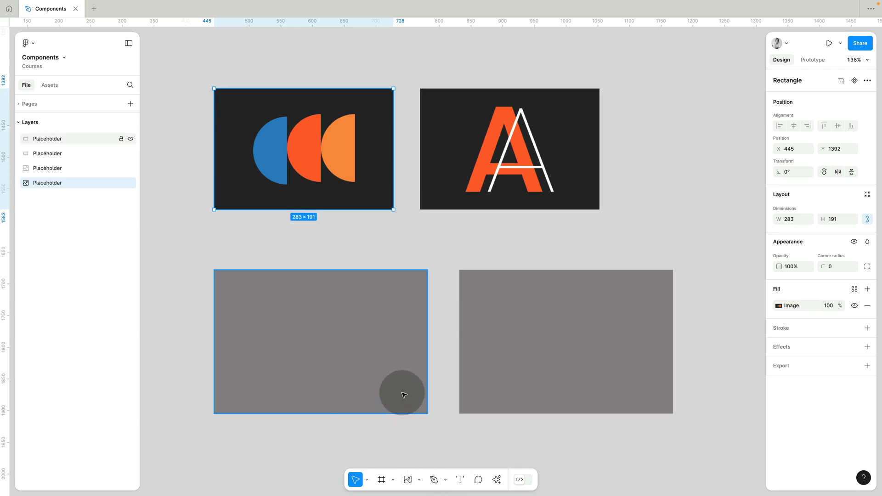
pyautogui.press('super')
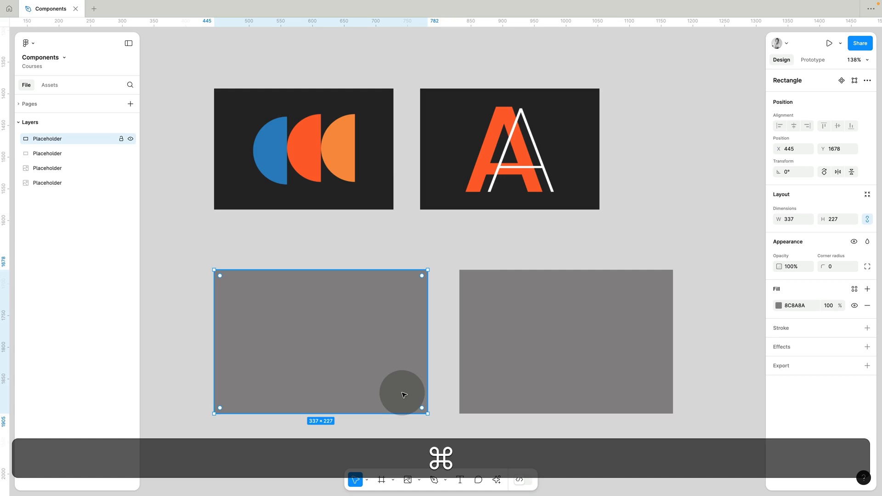
pyautogui.press('super+v')
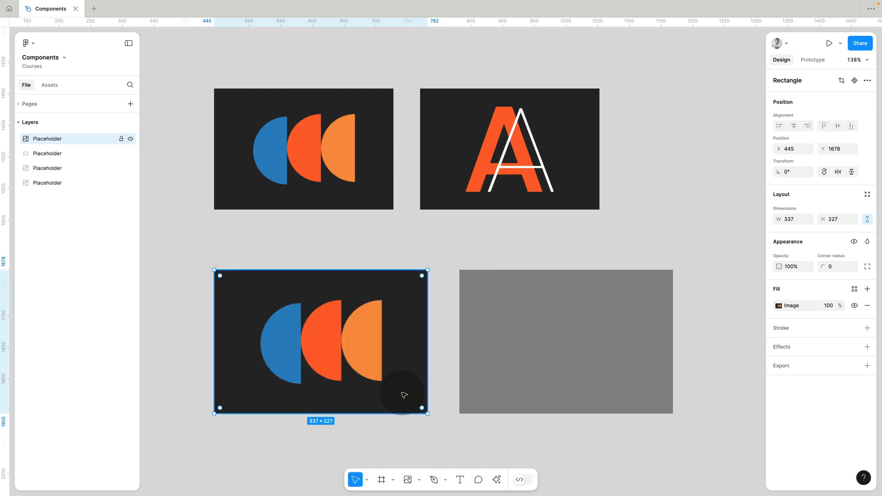
# Step: Copy the letter A image as PNG and paste it into the remaining gray placeholder
pyautogui.click(488, 195)
pyautogui.press('shift+super')
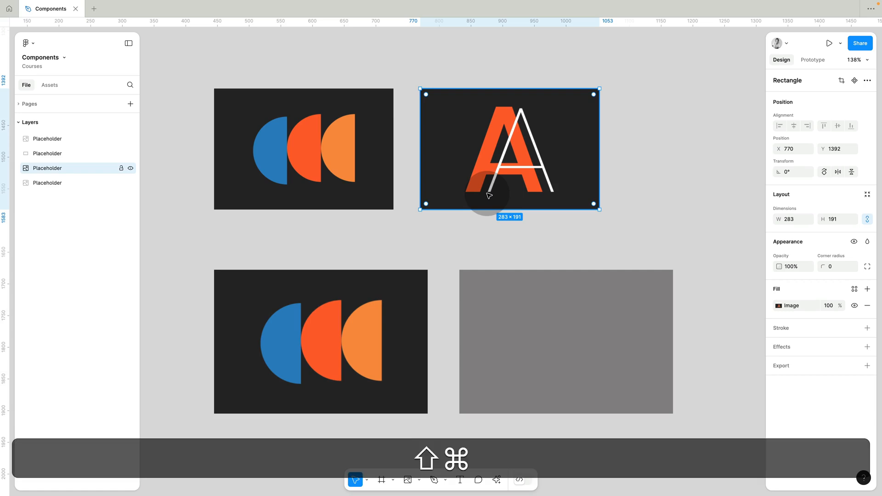
pyautogui.click(538, 314)
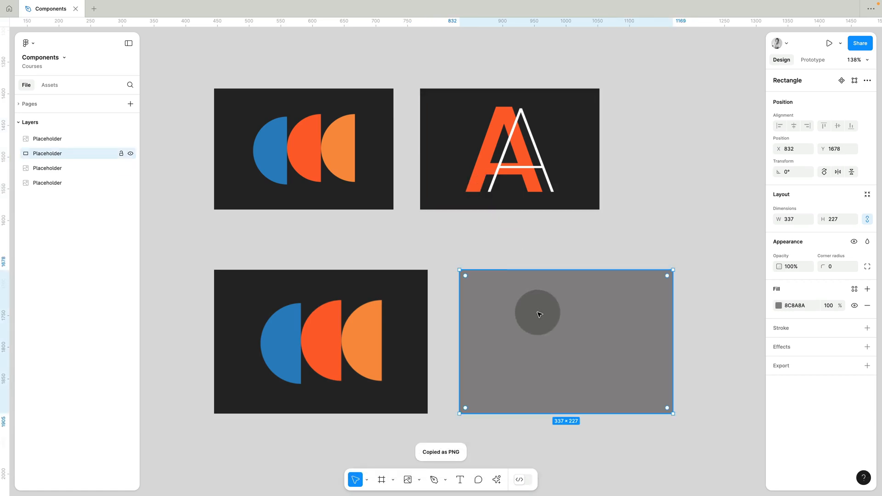
pyautogui.press('super+v')
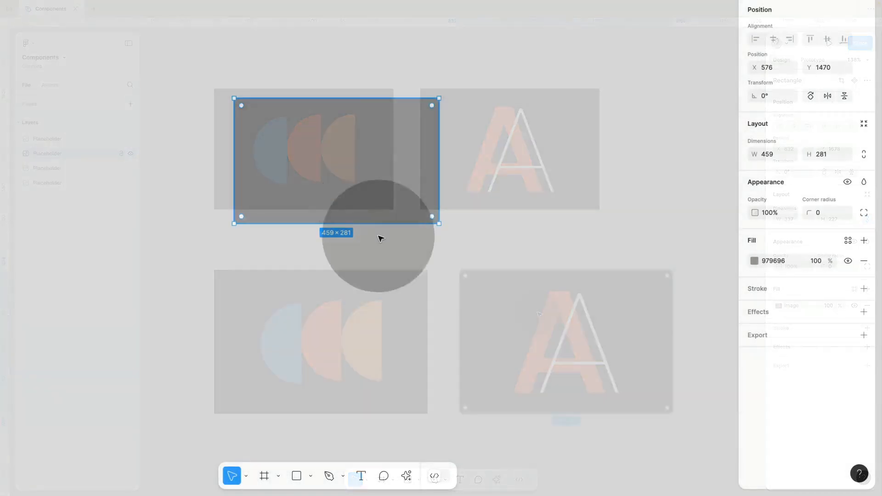
pyautogui.click(407, 476)
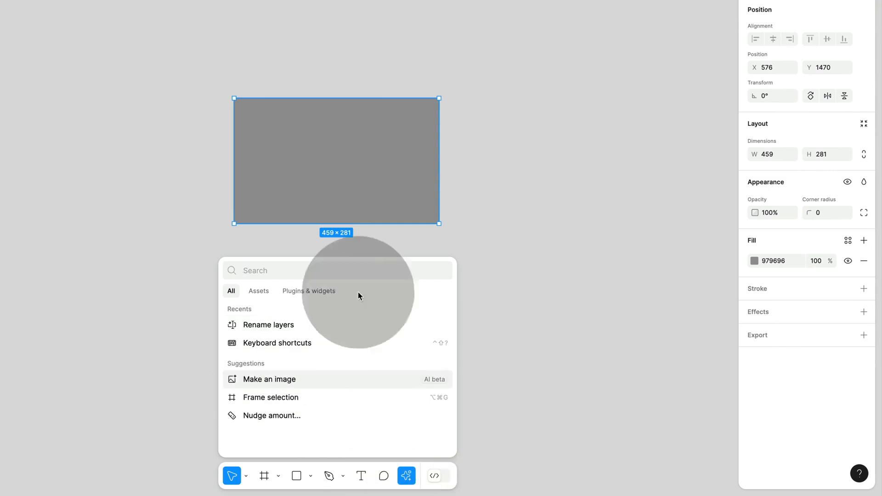
pyautogui.click(478, 242)
pyautogui.click(406, 204)
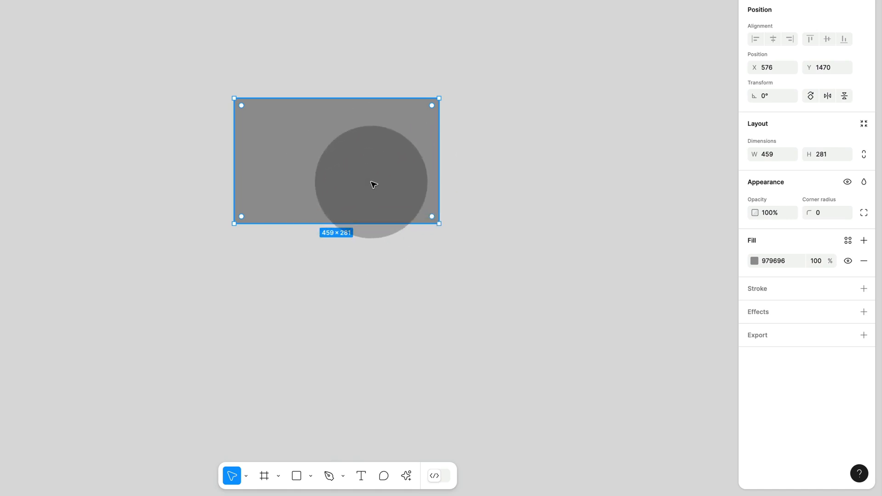
# Step: Change the gray rectangle's solid fill to an image fill and generate a new AI image from a mountains and forest prompt
pyautogui.click(754, 260)
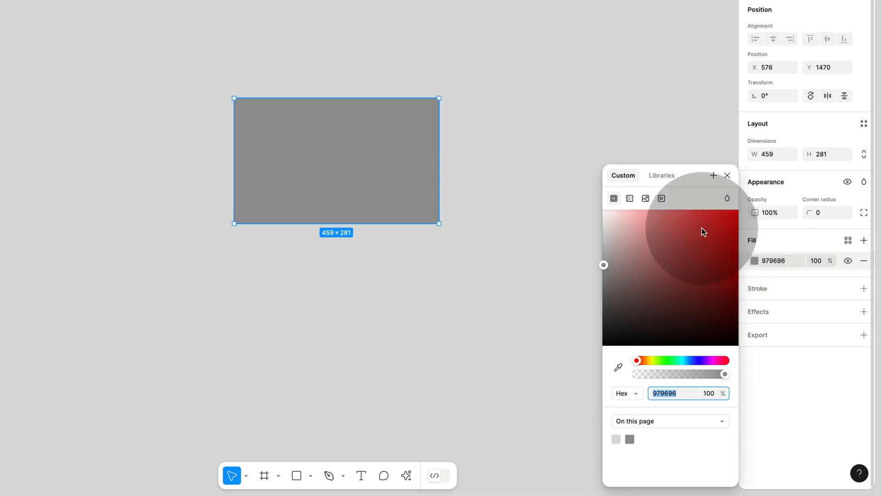
pyautogui.click(645, 198)
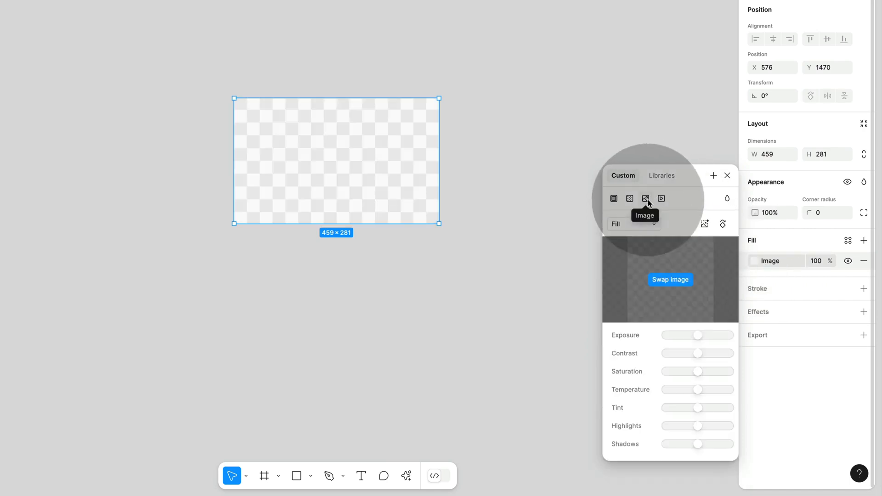
pyautogui.click(675, 280)
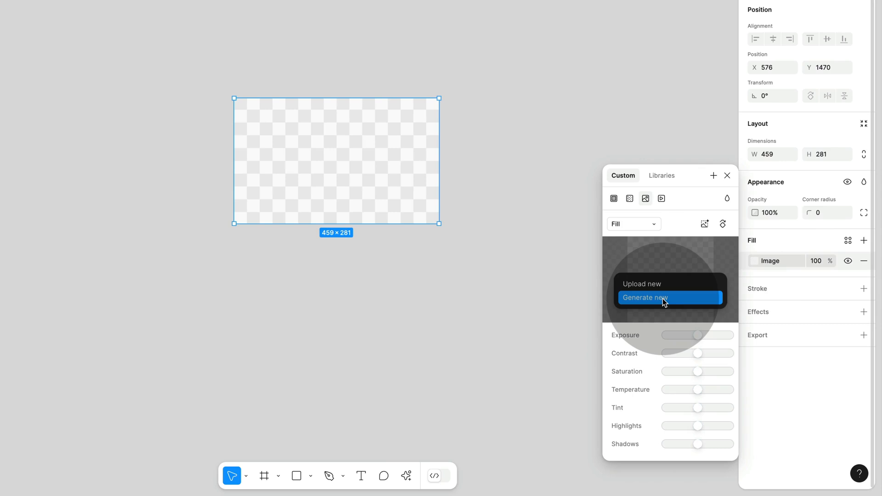
pyautogui.click(662, 299)
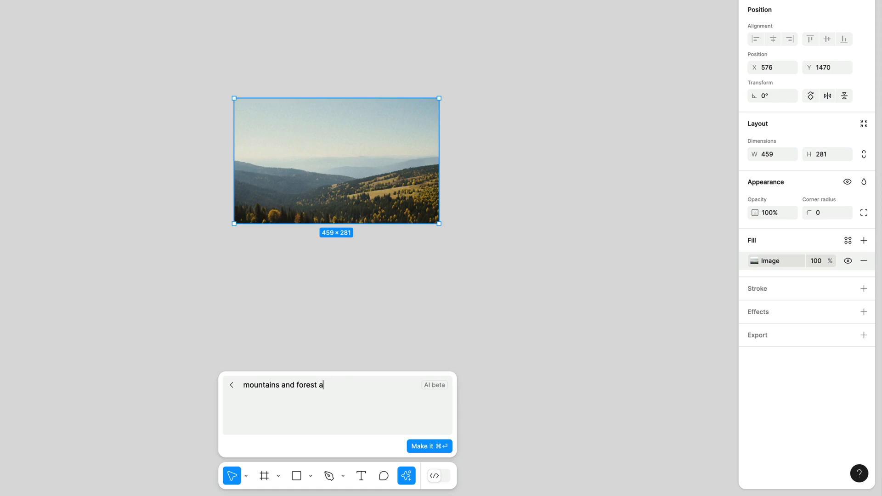
pyautogui.write('a')
pyautogui.press('super+Return')
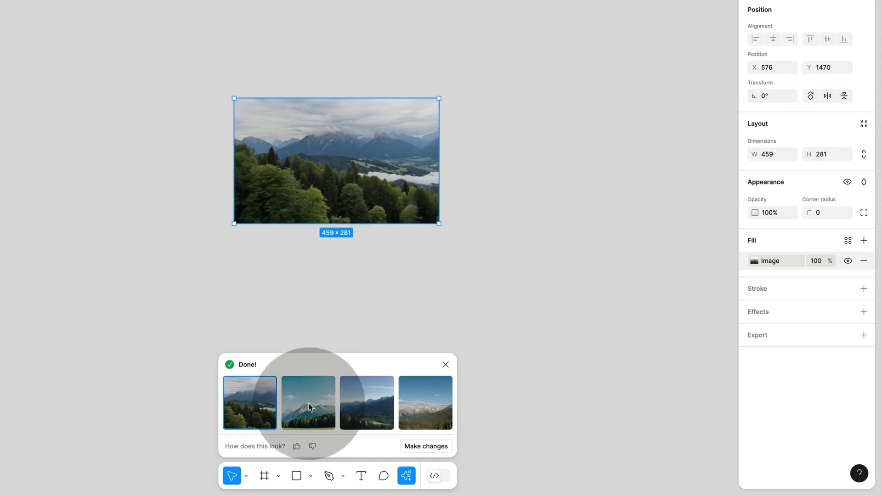
# Step: Try the second generated mountain variation, and apply the third one to the rectangle
pyautogui.click(308, 406)
pyautogui.click(366, 407)
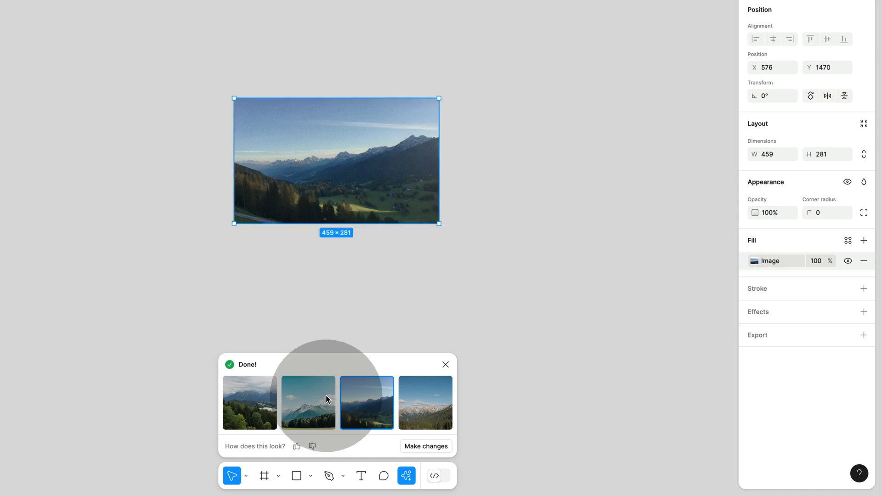
pyautogui.moveTo(326, 398); pyautogui.dragTo(557, 175)
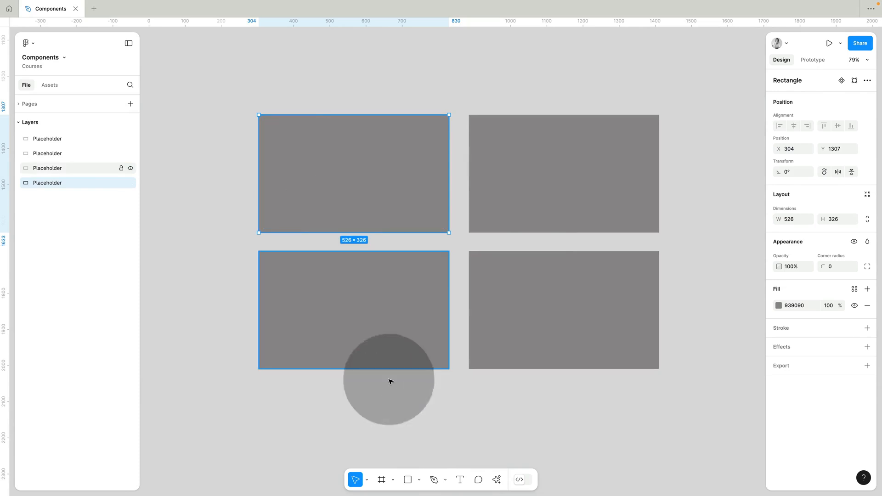
# Step: Find the Unsplash plugin among the plugins and widgets and run it
pyautogui.click(497, 480)
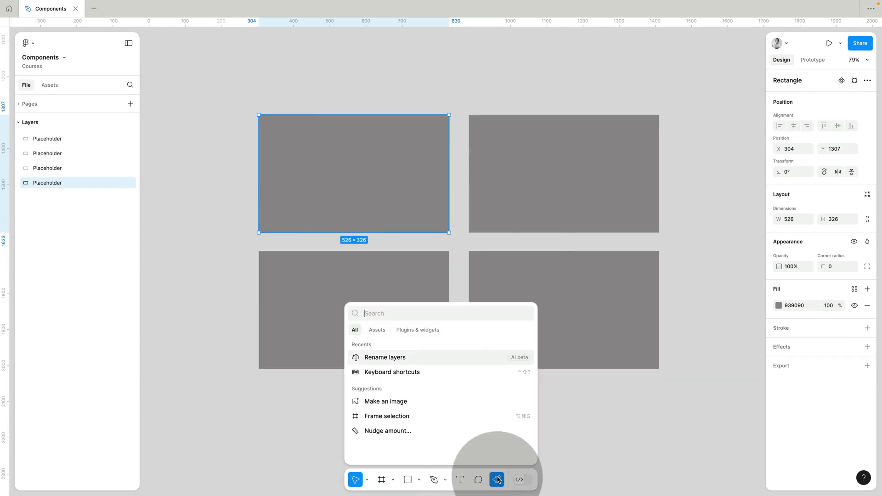
pyautogui.click(409, 330)
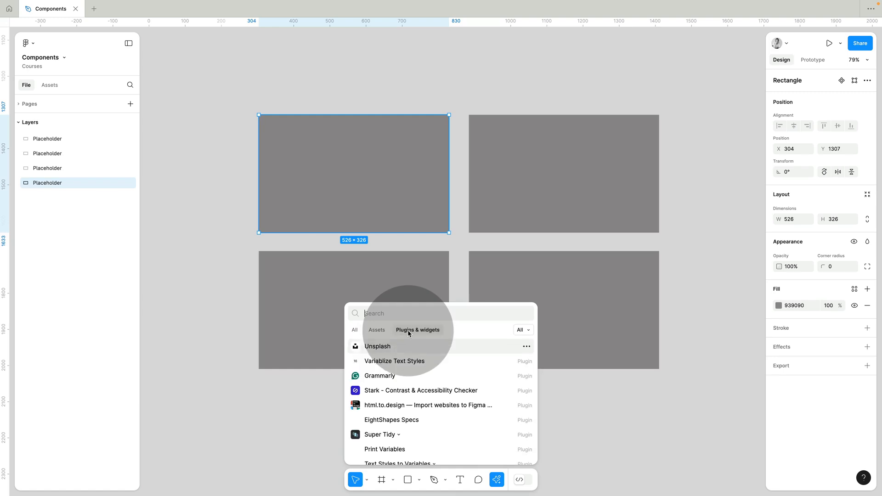
pyautogui.write('unsplash')
pyautogui.click(381, 347)
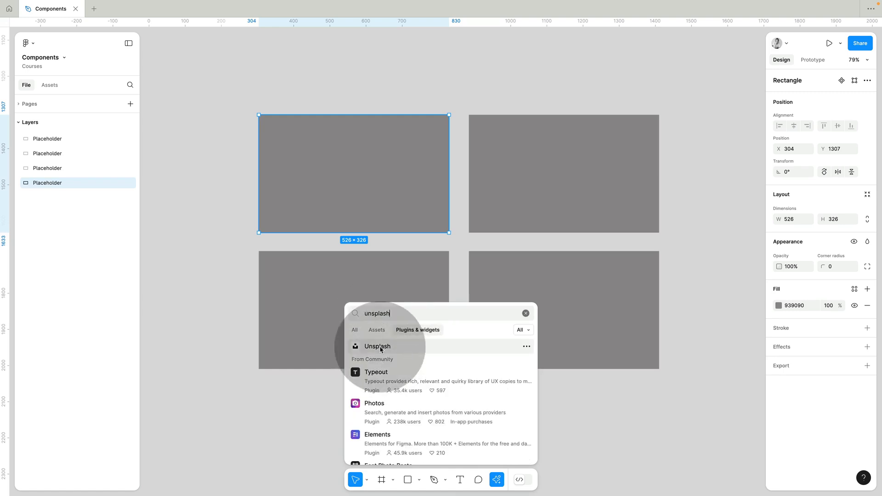
pyautogui.click(380, 348)
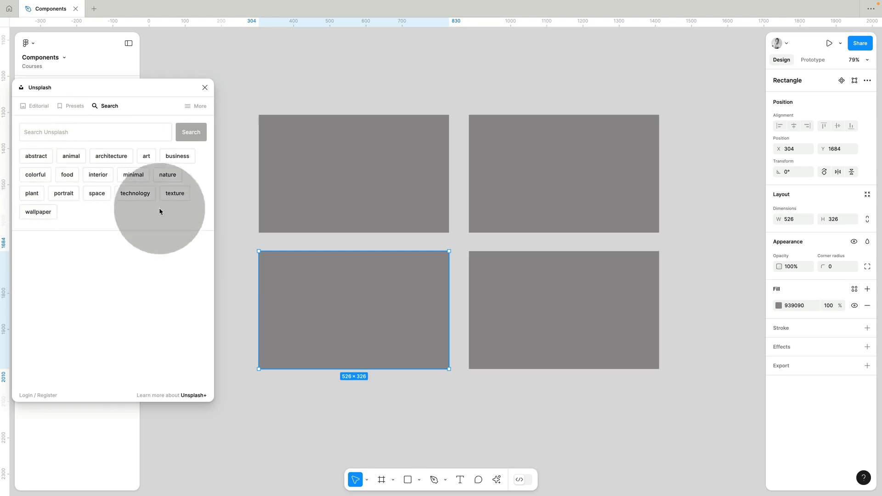
# Step: Browse the Unsplash nature photos and fill the lower-left placeholder with the pink and blue seaside sunset photo
pyautogui.click(172, 179)
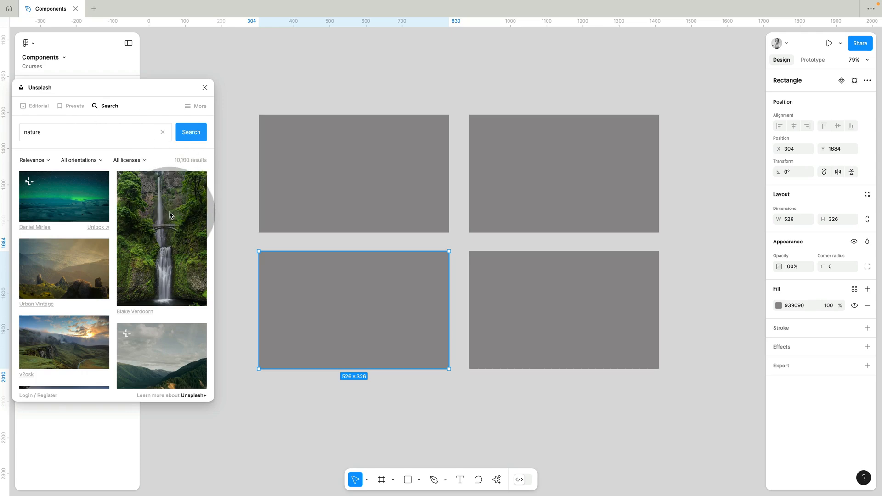
pyautogui.scroll(-5, 183, 207)
pyautogui.scroll(-10, 169, 215)
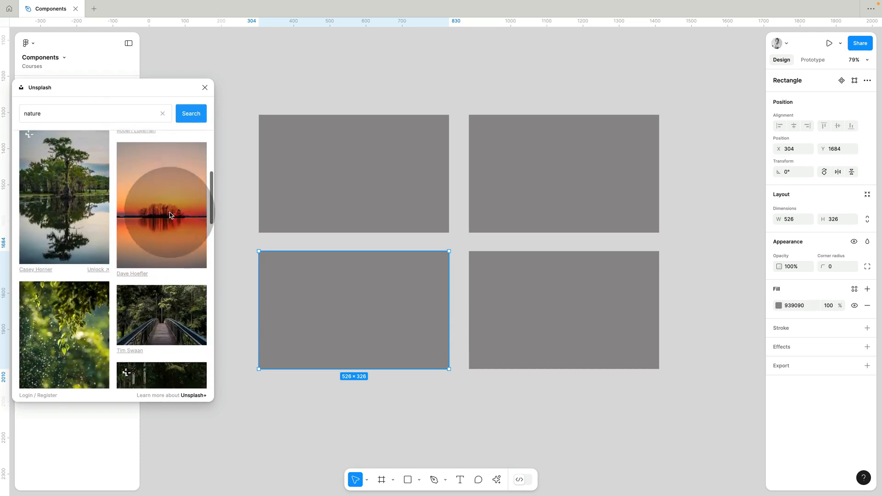
pyautogui.click(78, 171)
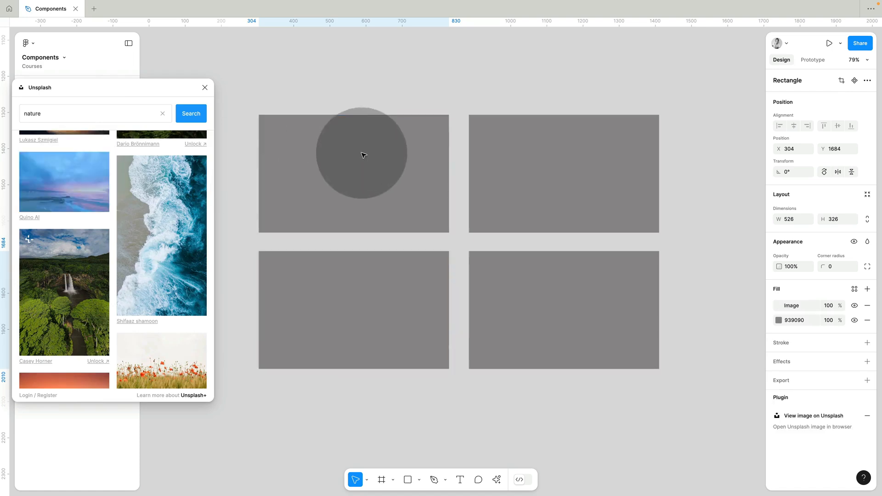
# Step: Fill the upper-left placeholder with the aerial turquoise river photo and the upper-right one with the mountain lake photo
pyautogui.click(362, 154)
pyautogui.scroll(-5, 168, 253)
pyautogui.click(512, 200)
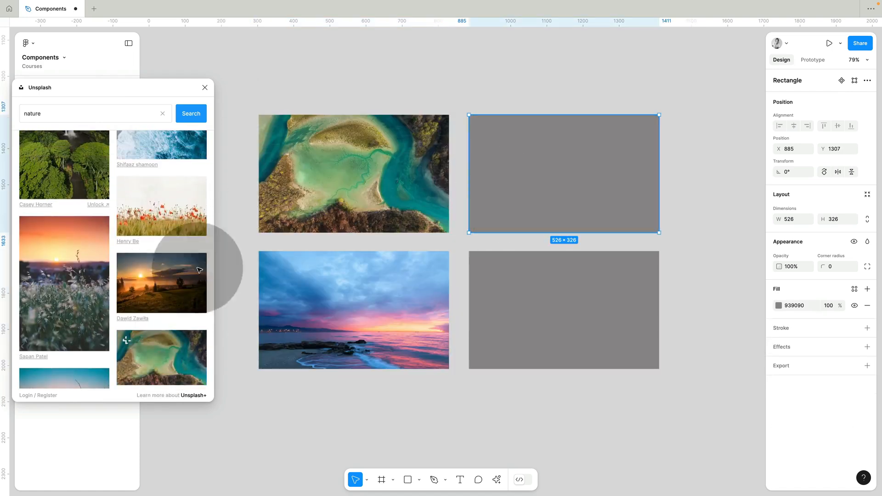
pyautogui.scroll(-8, 184, 257)
pyautogui.click(85, 191)
# Step: Fill the lower-right placeholder with another photo from the Unsplash nature results
pyautogui.click(547, 292)
pyautogui.click(71, 319)
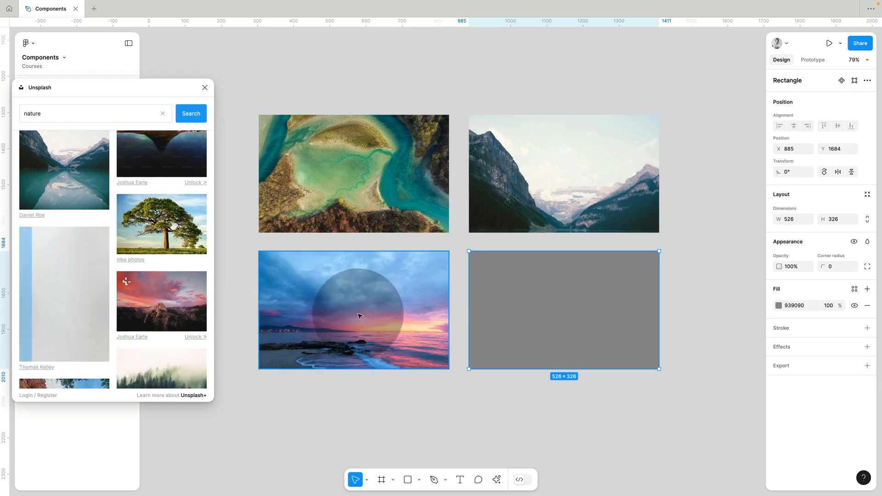
pyautogui.click(358, 314)
pyautogui.click(167, 299)
pyautogui.click(516, 322)
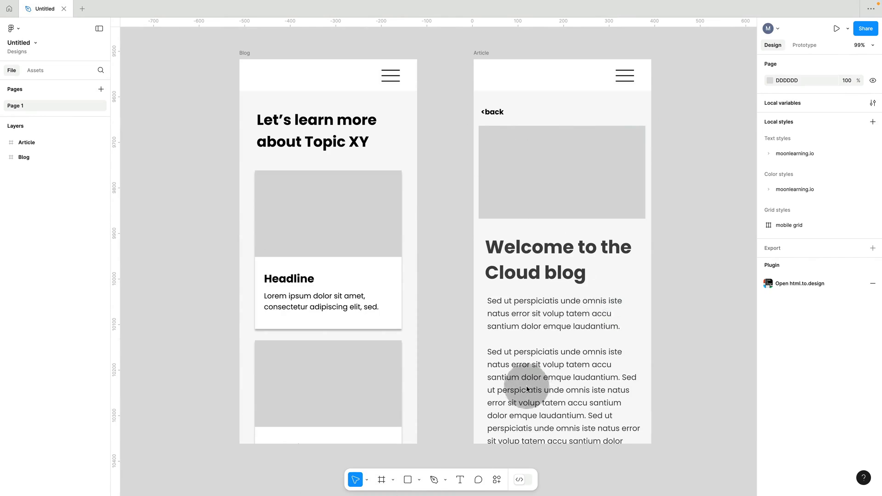
# Step: Find the Lummi plugin among the plugins and widgets and run it
pyautogui.click(498, 481)
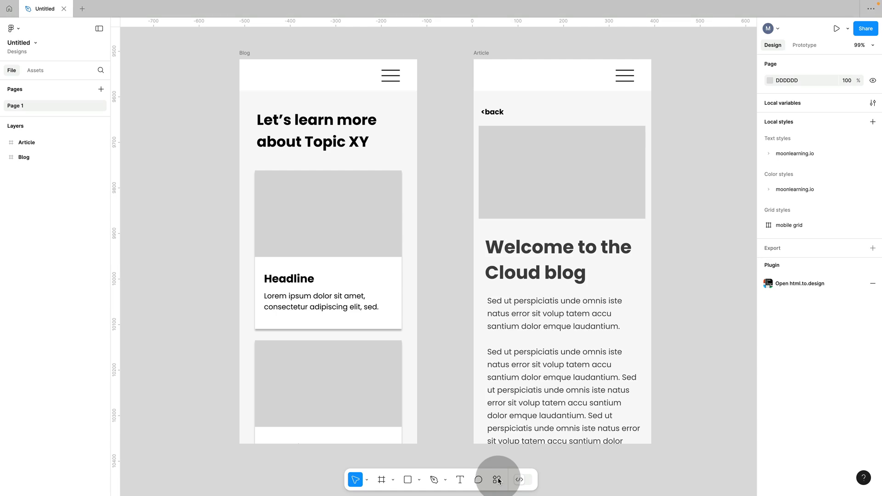
pyautogui.click(498, 481)
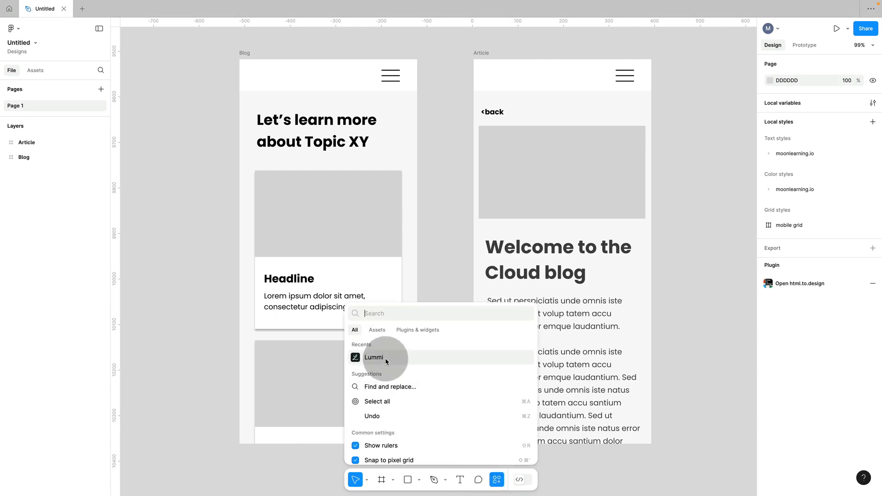
pyautogui.click(411, 331)
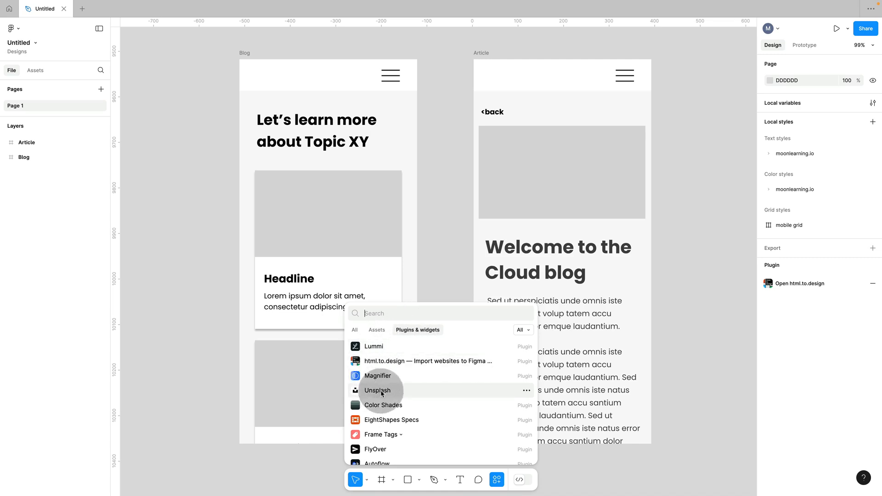
pyautogui.click(383, 347)
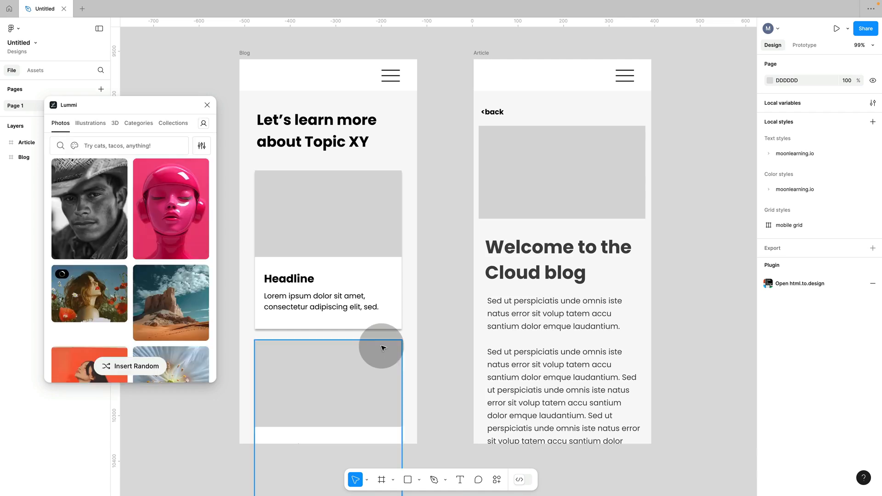
# Step: Fill the image placeholder of the first Blog card with Lummi's Desert Majesty photo and close the plugin
pyautogui.click(348, 248)
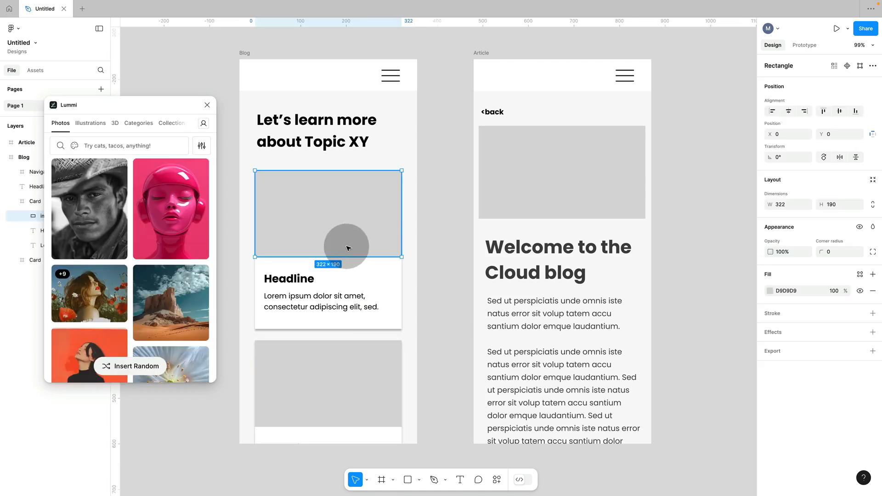
pyautogui.scroll(-10, 159, 320)
pyautogui.click(160, 320)
pyautogui.scroll(-5, 160, 320)
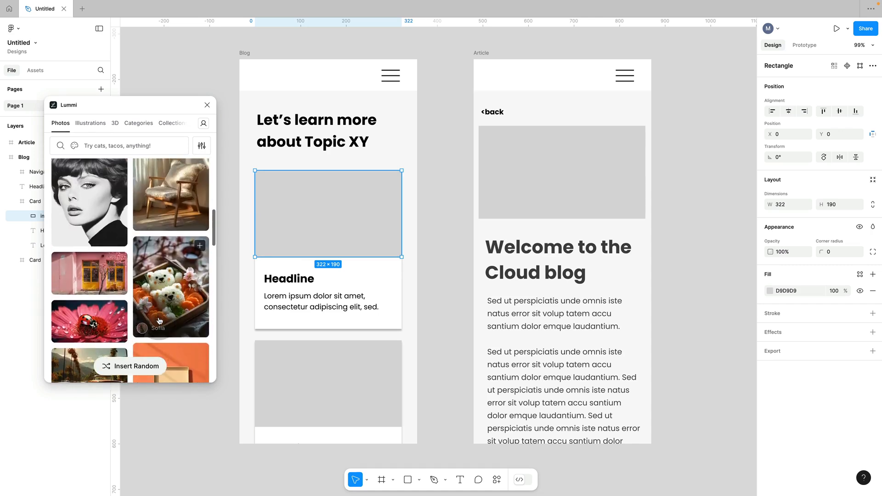
pyautogui.scroll(10, 172, 301)
pyautogui.scroll(-5, 172, 301)
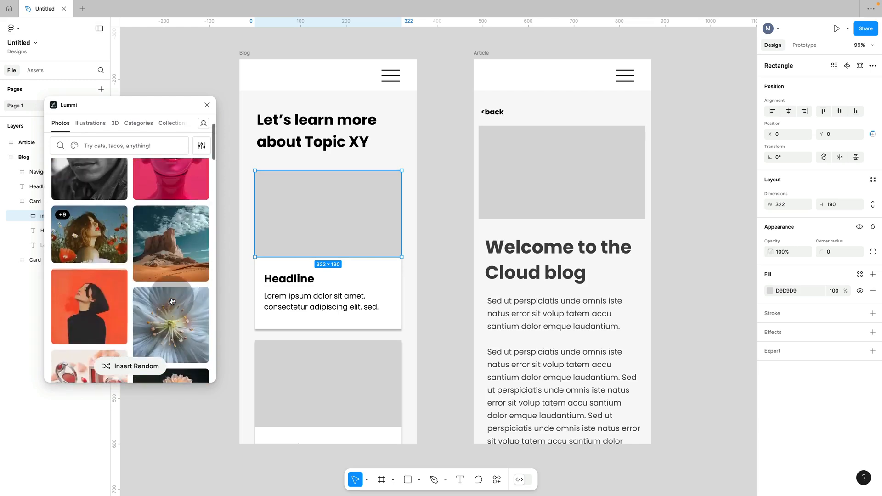
pyautogui.click(176, 261)
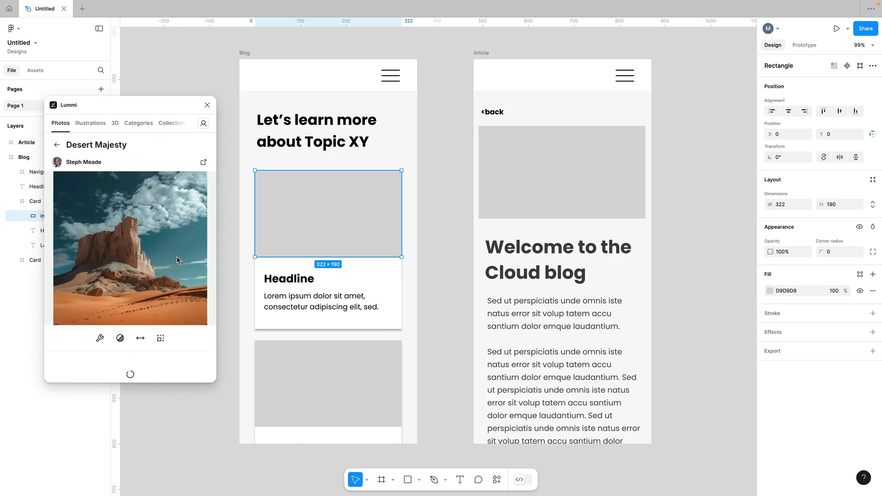
pyautogui.moveTo(177, 260); pyautogui.dragTo(184, 267)
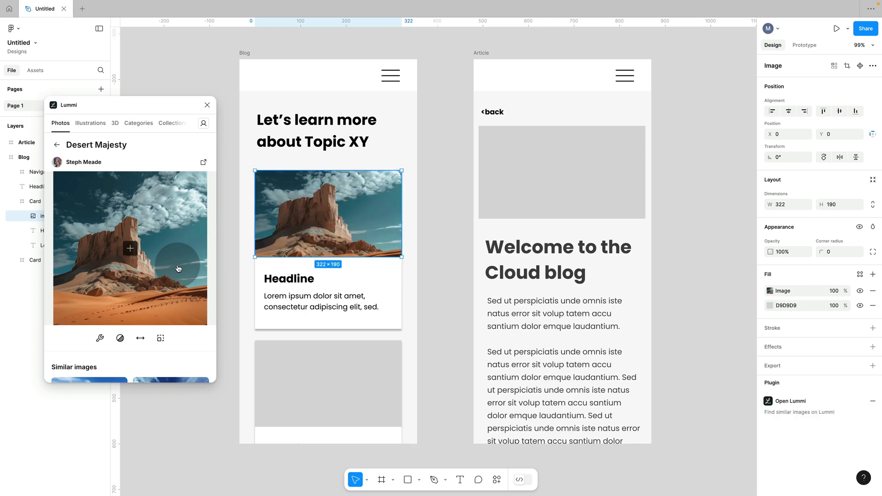
pyautogui.click(447, 258)
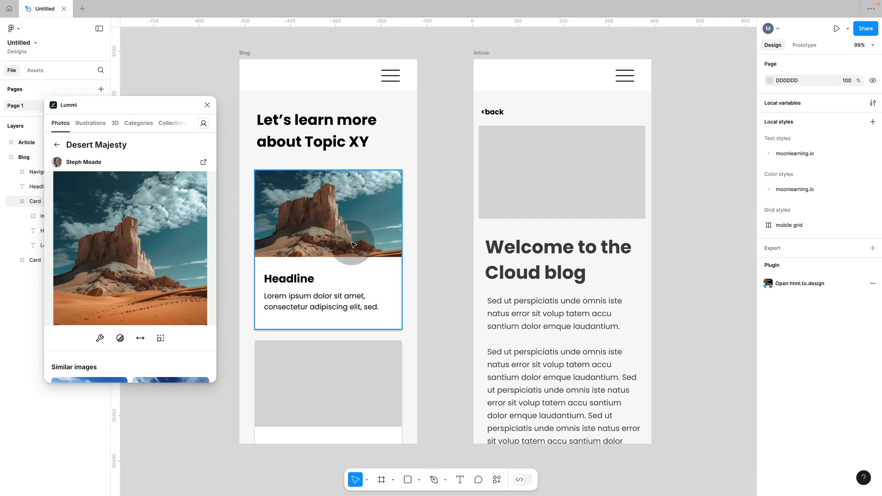
pyautogui.click(375, 234)
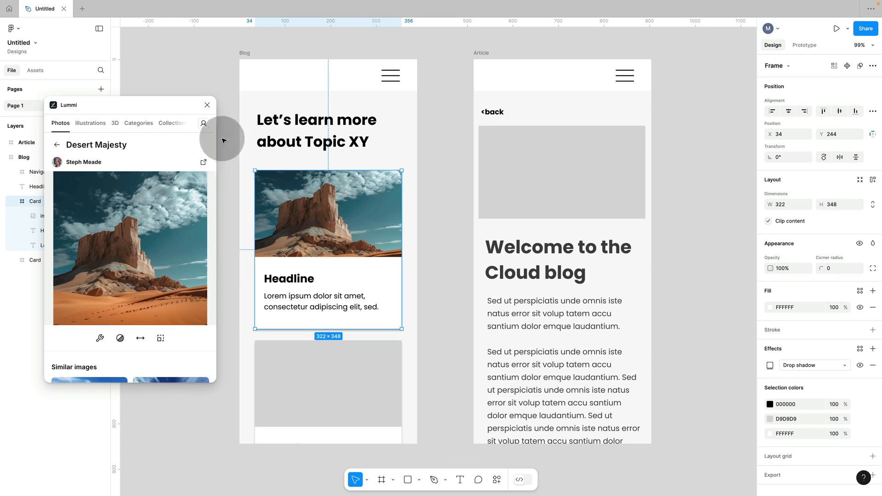
pyautogui.click(208, 105)
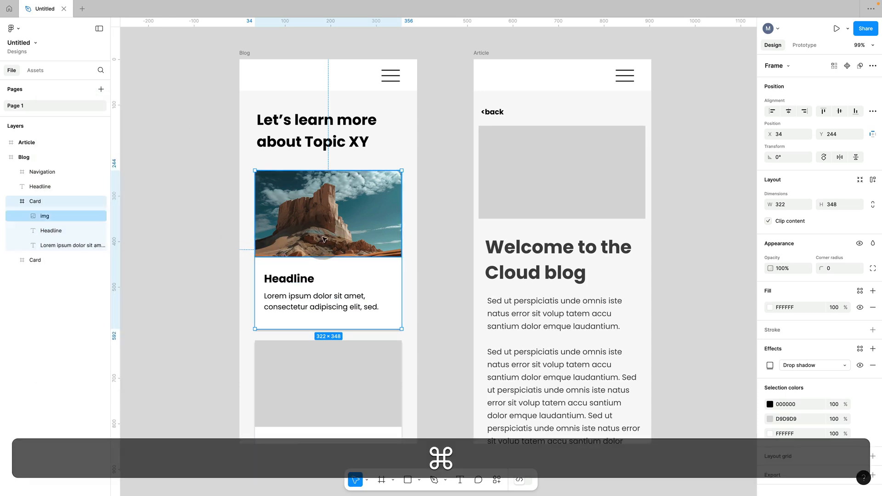
# Step: Copy the first Blog card's image as PNG and paste it into the image placeholder of the Article frame
pyautogui.keyDown('super'); pyautogui.click(352, 221); pyautogui.keyUp('super')
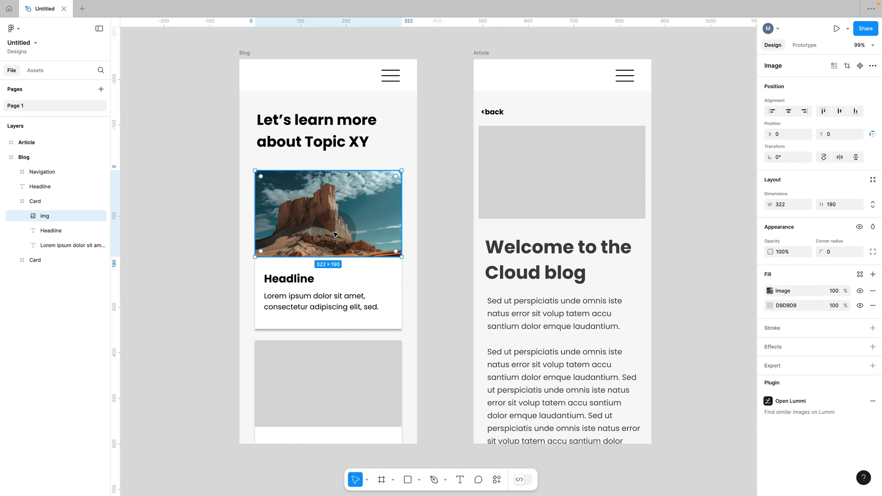
pyautogui.press('shift')
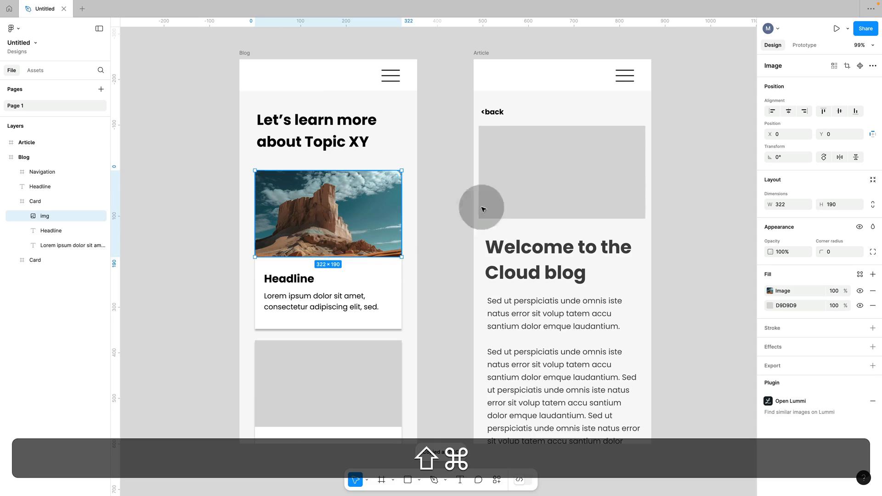
pyautogui.keyDown('super'); pyautogui.click(528, 193); pyautogui.keyUp('super')
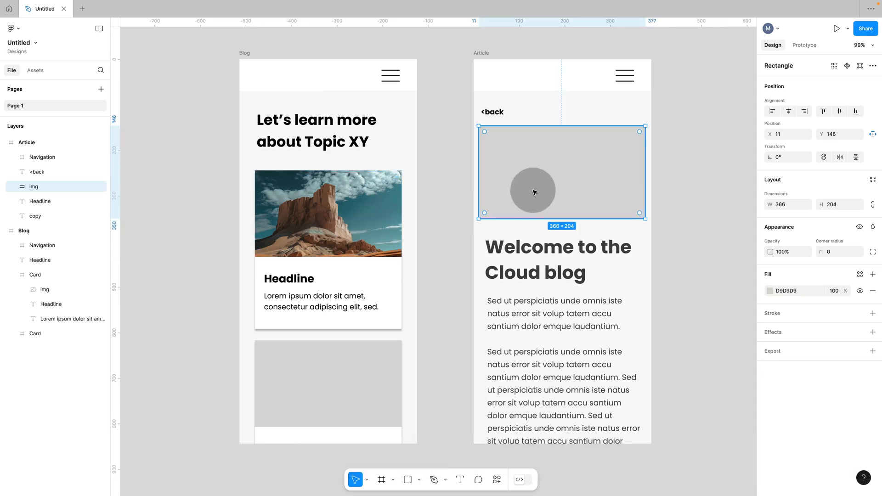
pyautogui.press('super+v')
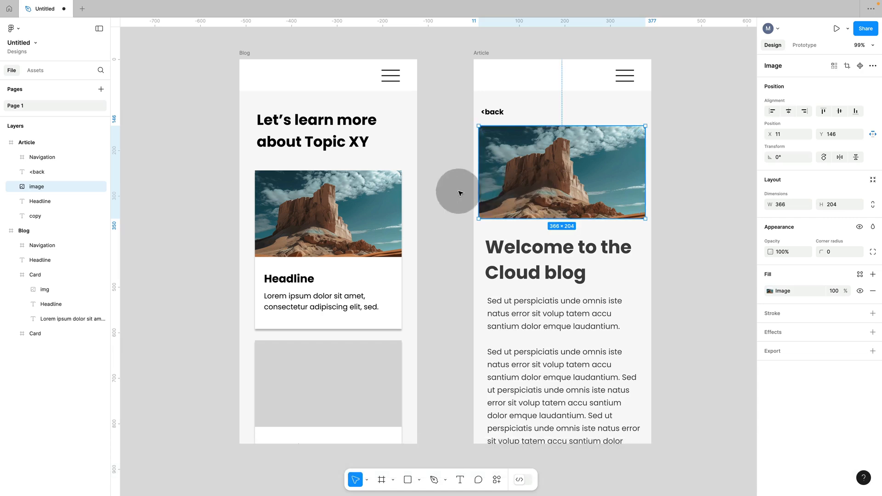
pyautogui.click(449, 198)
pyautogui.press('super+z')
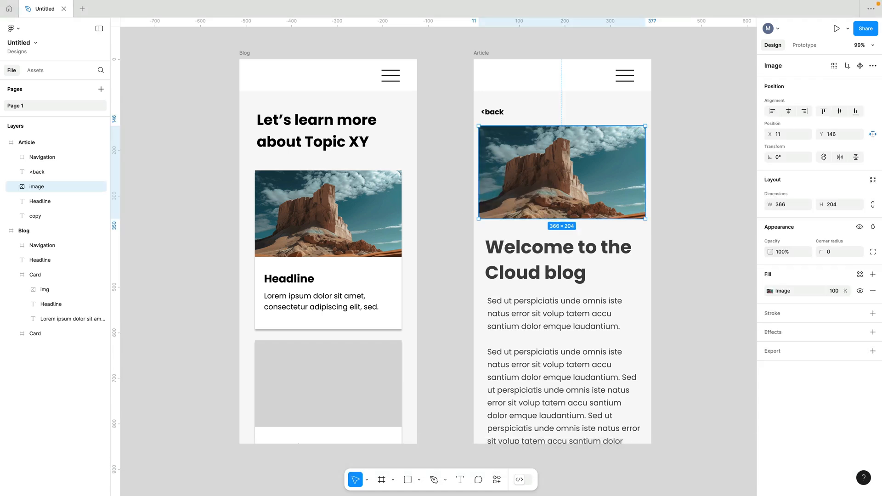
# Step: Set the Article image's fill mode to Crop and enlarge the photo within its frame for a closer view of the rock
pyautogui.doubleClick(601, 184)
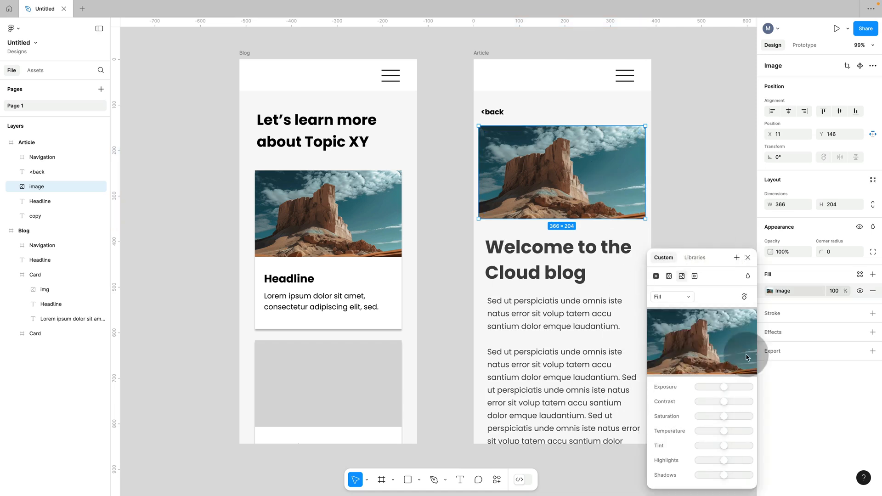
pyautogui.click(678, 298)
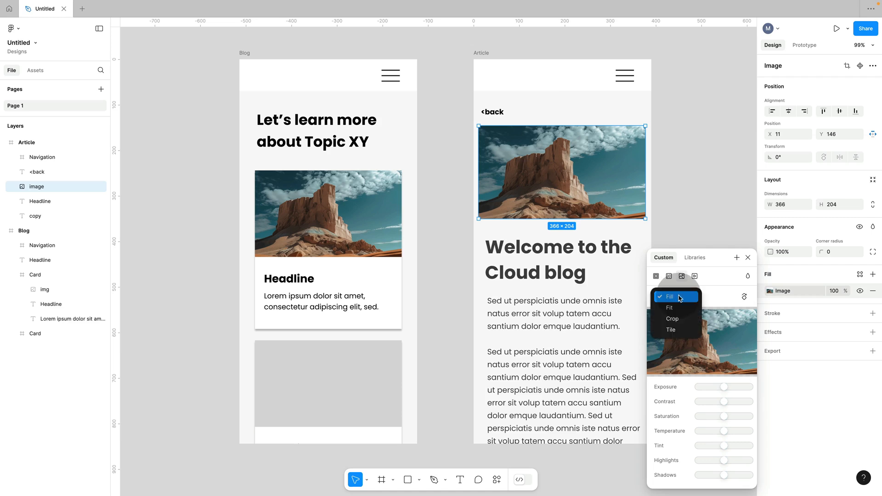
pyautogui.click(678, 319)
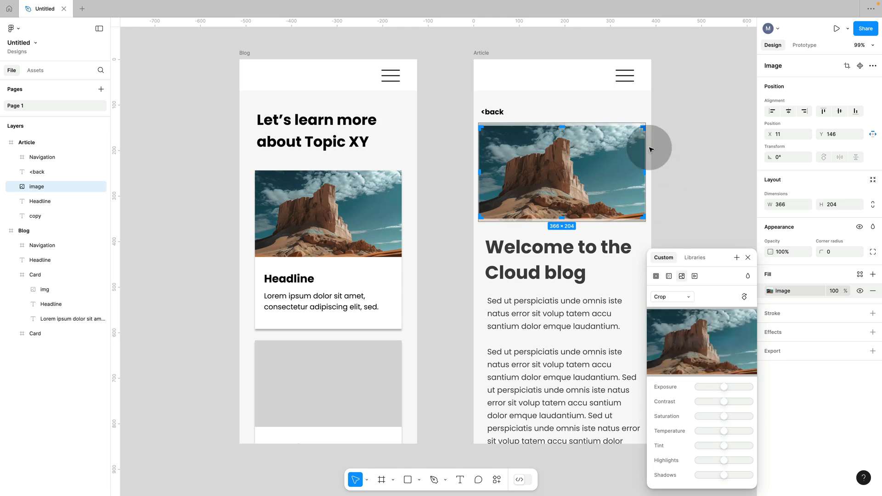
pyautogui.moveTo(640, 134); pyautogui.dragTo(627, 151)
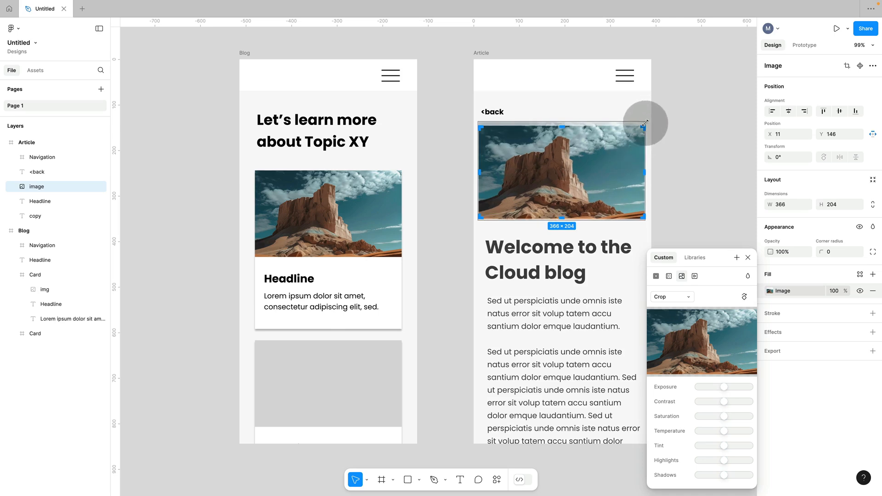
pyautogui.scroll(5, 645, 124)
pyautogui.moveTo(646, 119); pyautogui.dragTo(698, 54)
pyautogui.keyDown('shift'); pyautogui.click(666, 45); pyautogui.keyUp('shift')
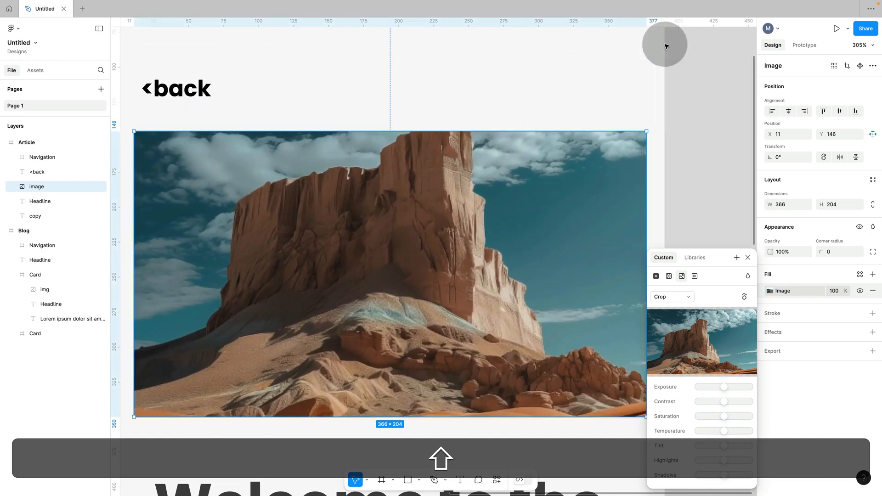